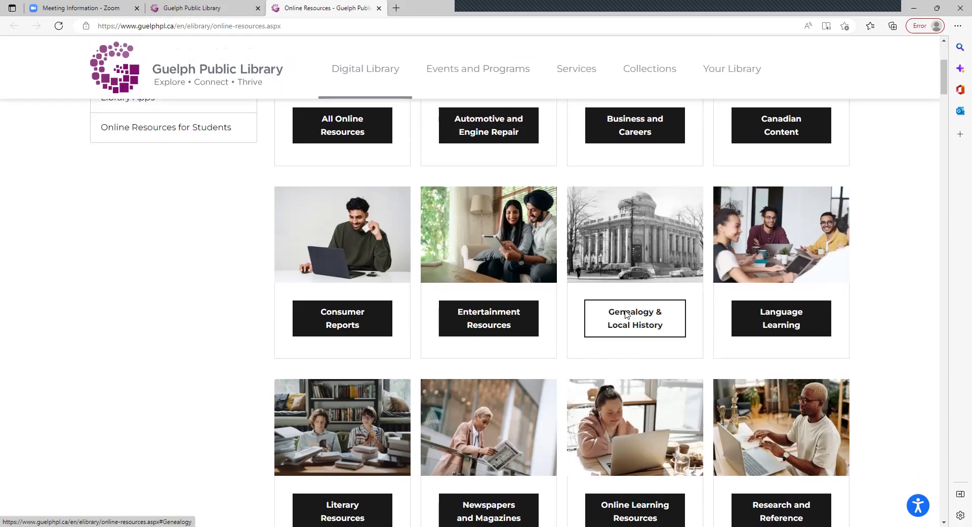
- Open ProQuest Newsstand from the library's Genealogy and Local History online resources
left_click(626, 315)
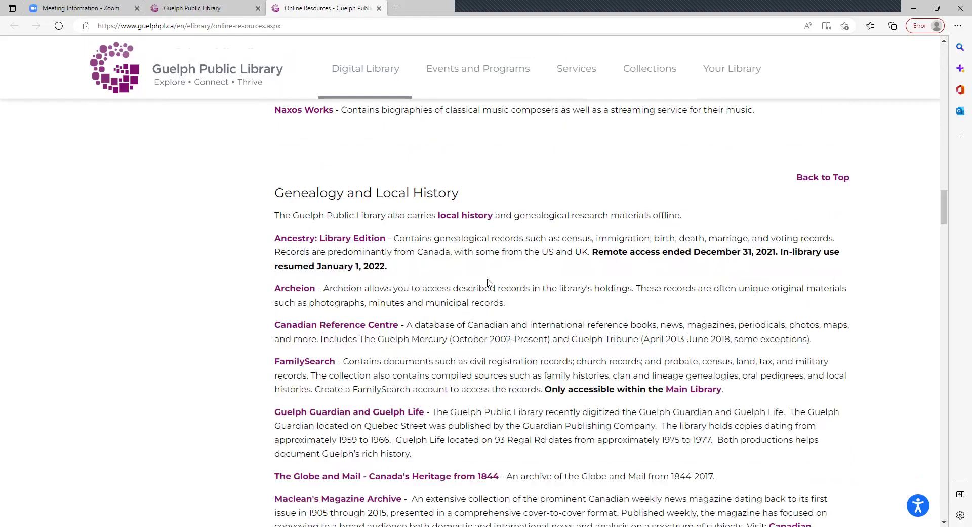
scroll(488, 282, "down", 1)
scroll(489, 282, "down", 1)
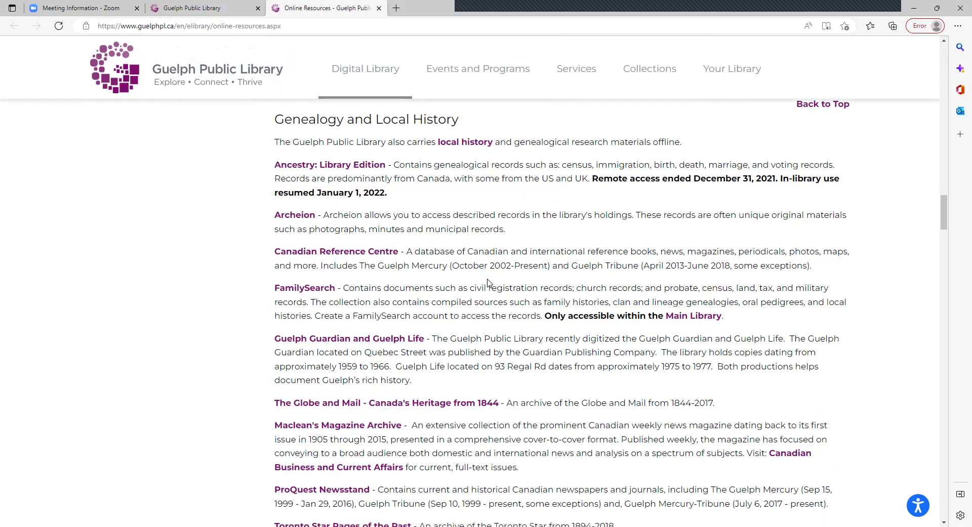
scroll(379, 280, "down", 1)
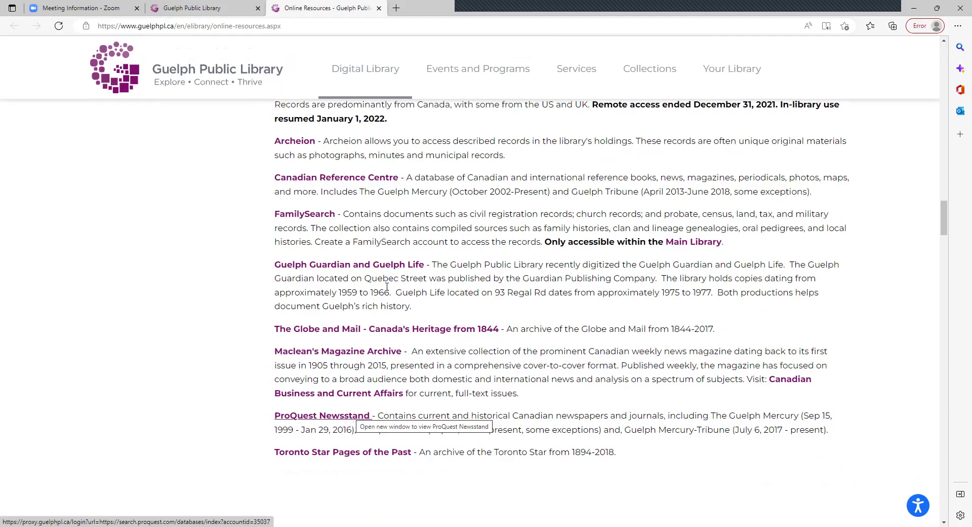
left_click(362, 416)
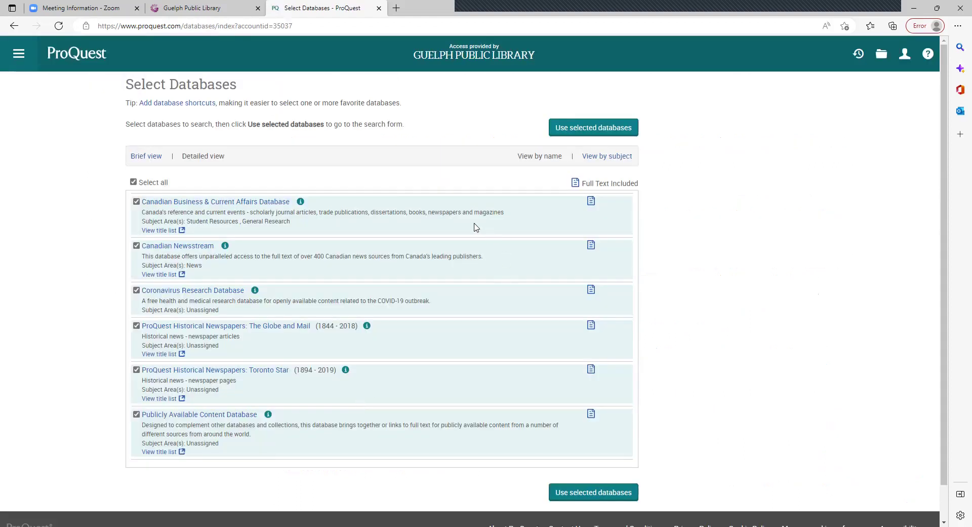
- Use all the preselected databases and open the publication search
left_click(553, 136)
left_click(600, 129)
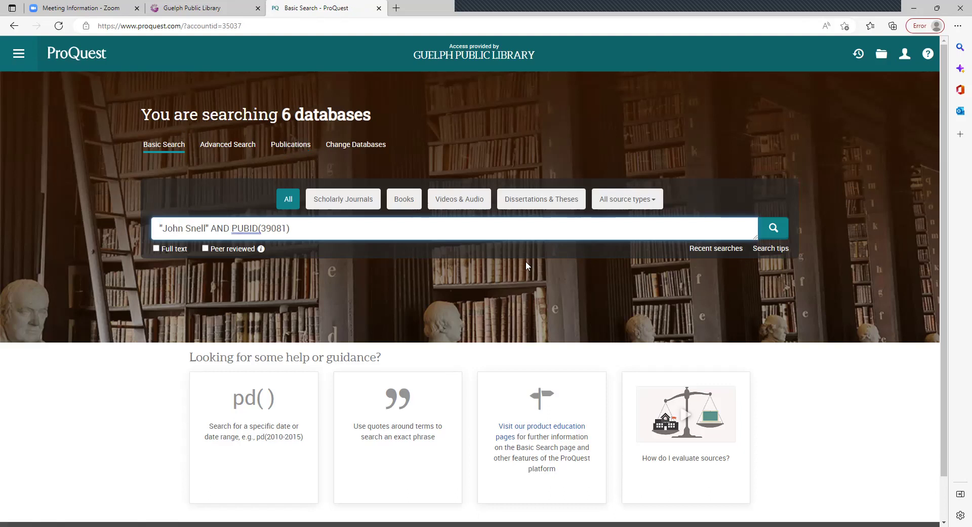
left_click(293, 149)
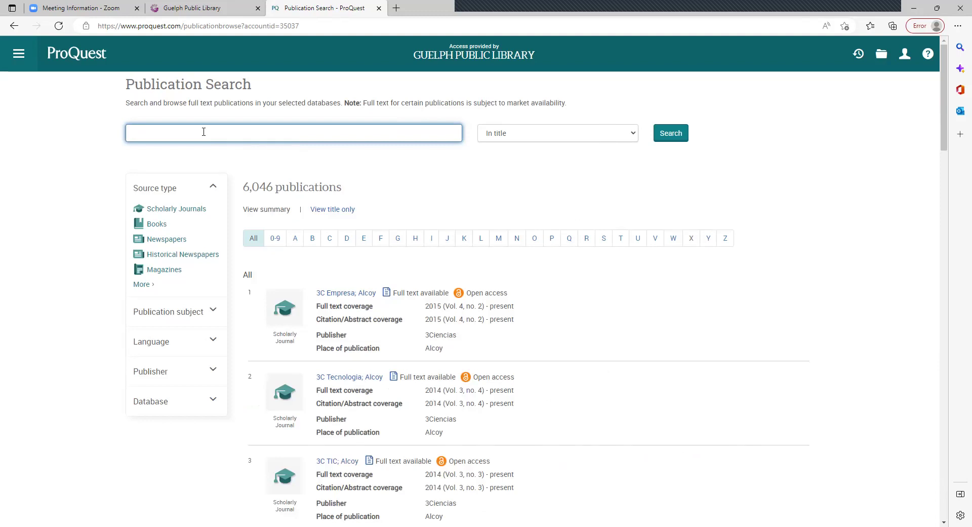
- Search the publication titles for "Guelph"
type("Guelph")
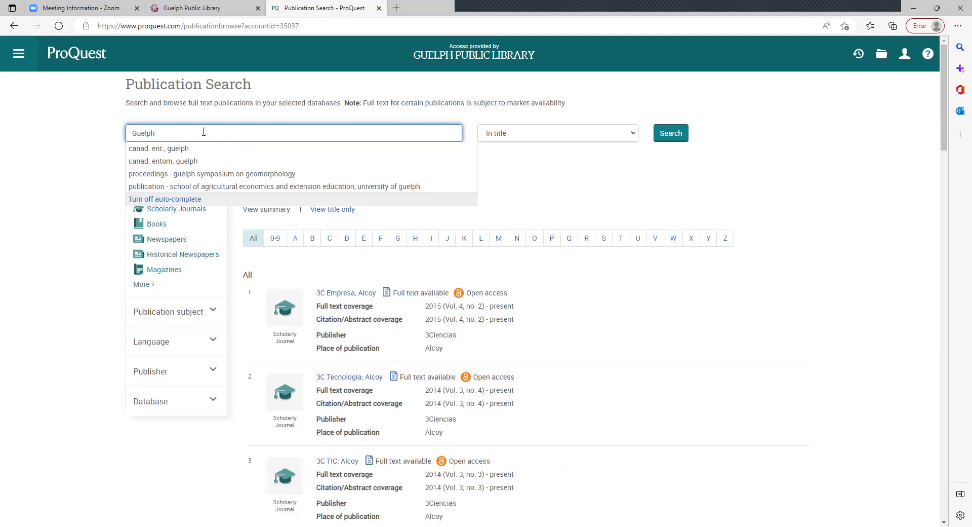
left_click(526, 188)
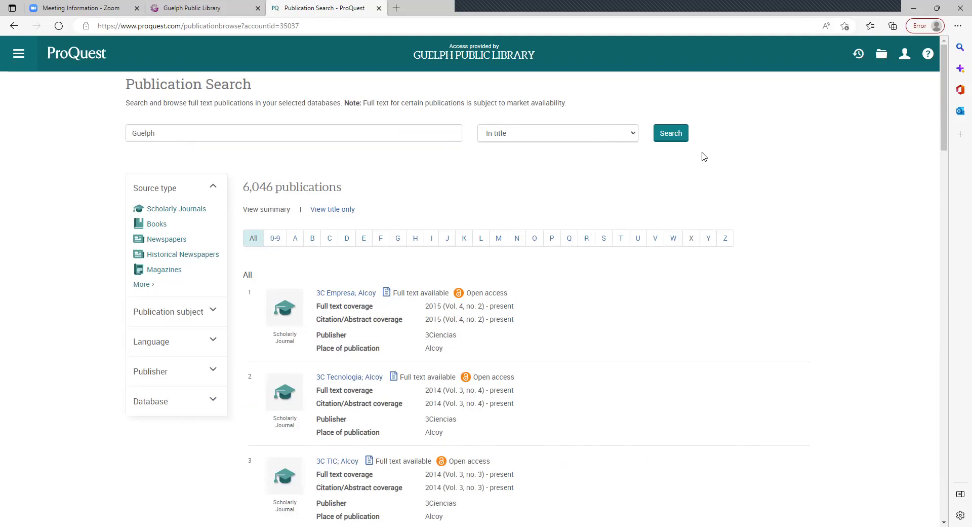
left_click(673, 134)
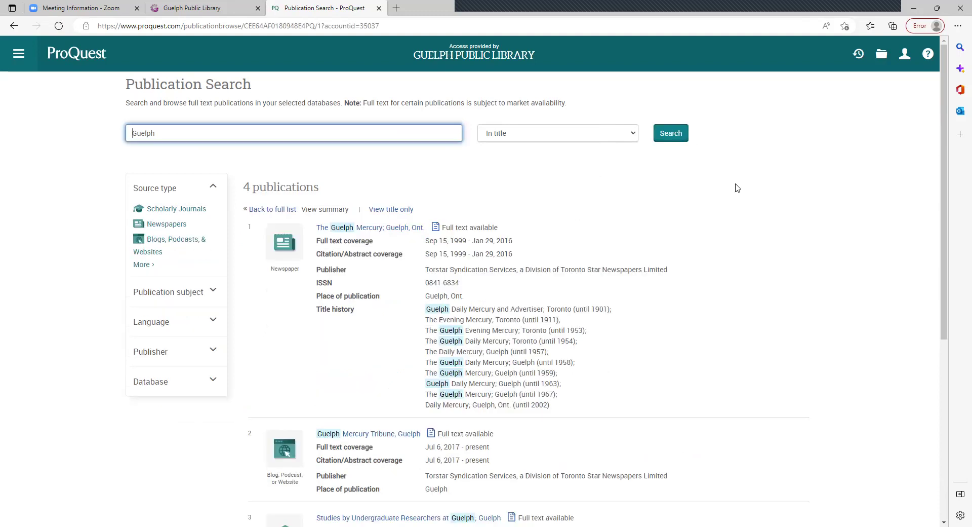
- Examine the coverage dates and title histories of the Guelph publications listed
scroll(737, 188, "down", 5)
scroll(509, 248, "up", 2)
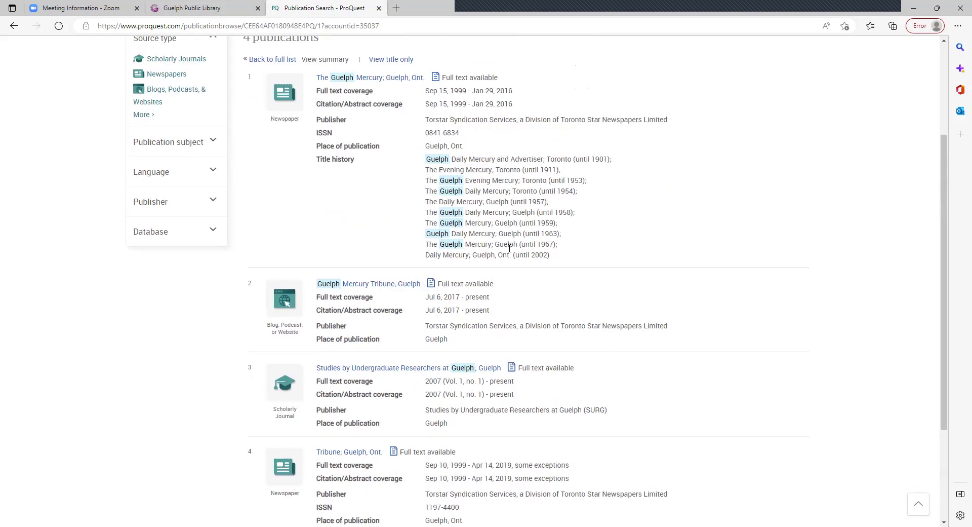
scroll(463, 203, "up", 1)
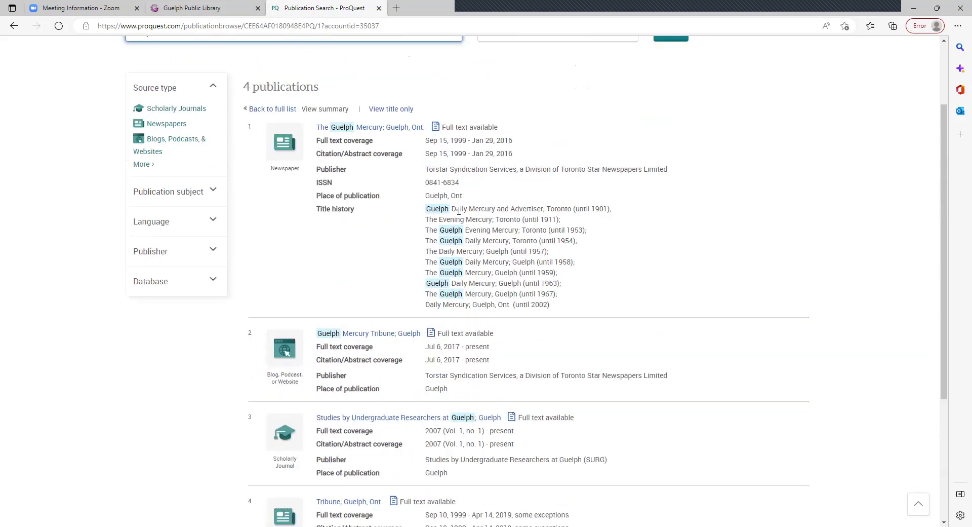
scroll(459, 210, "up", 1)
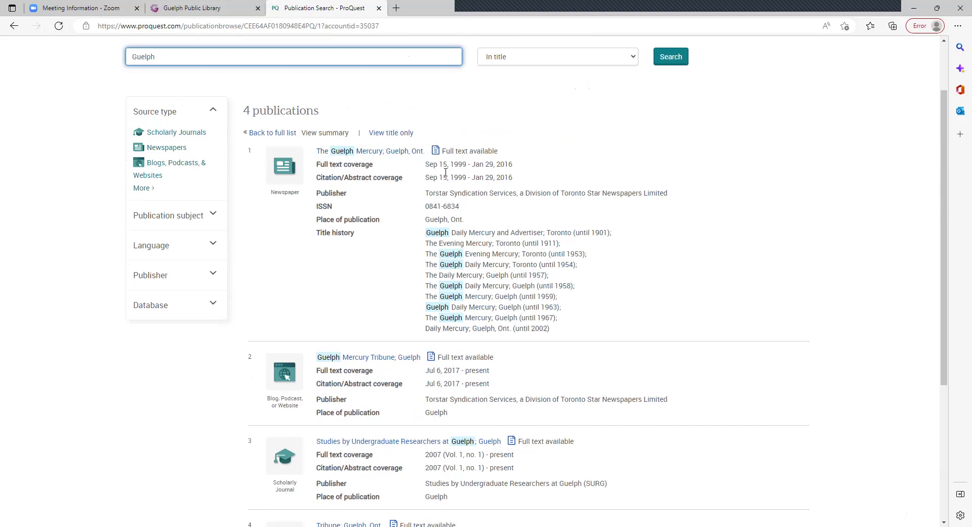
scroll(446, 173, "down", 1)
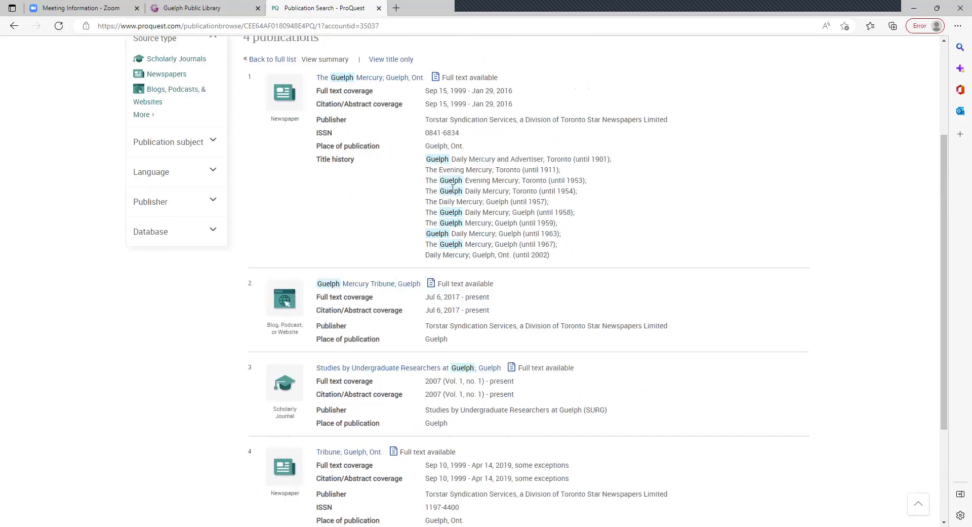
scroll(453, 190, "down", 2)
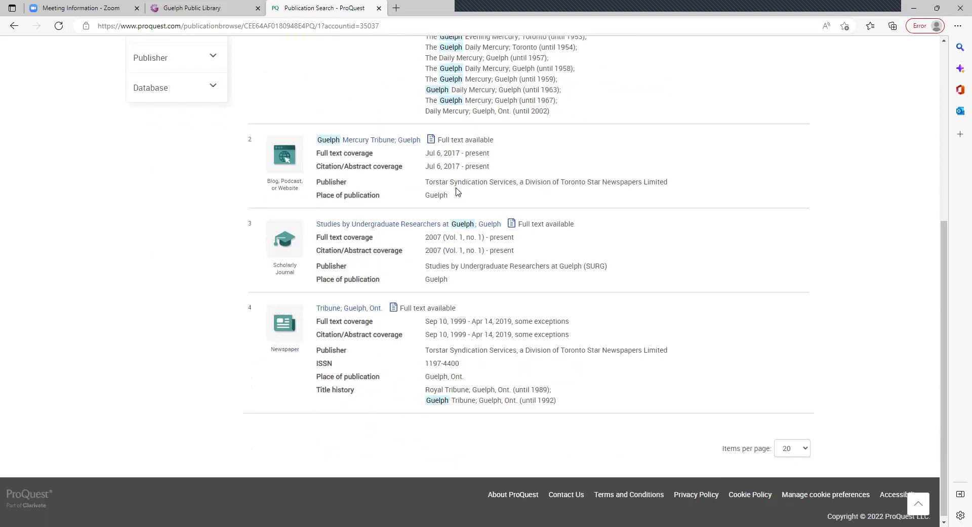
scroll(459, 192, "up", 4)
scroll(412, 314, "down", 3)
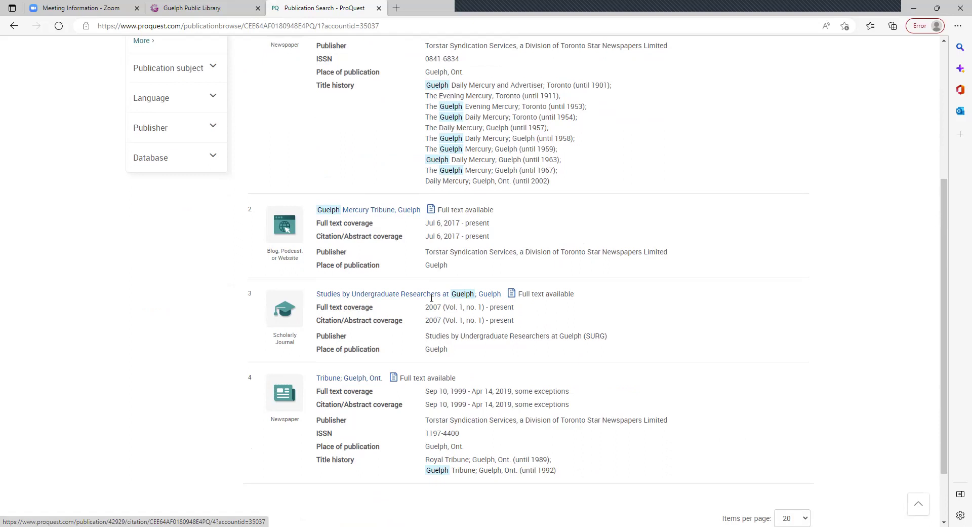
scroll(375, 213, "up", 3)
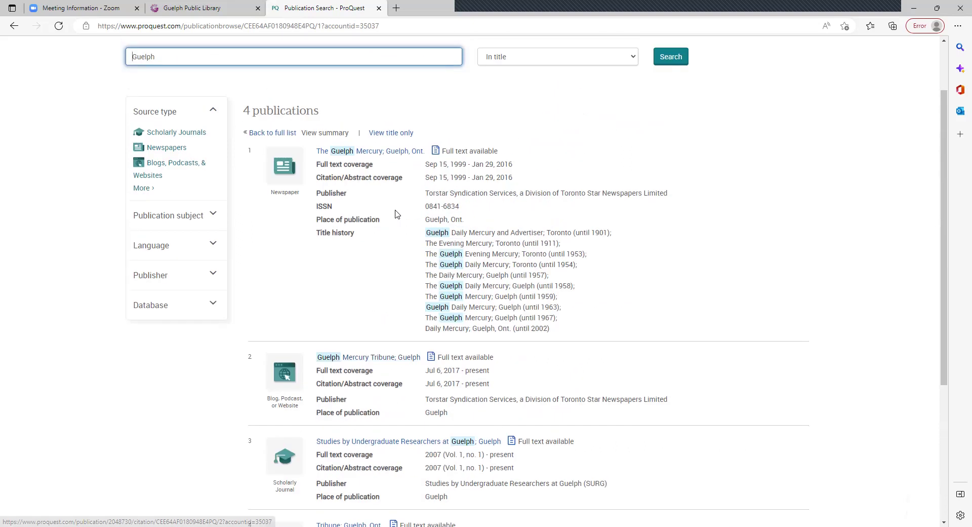
- Open The Guelph Mercury and search within it for the former chief librarian's full name as an exact phrase
left_click(376, 152)
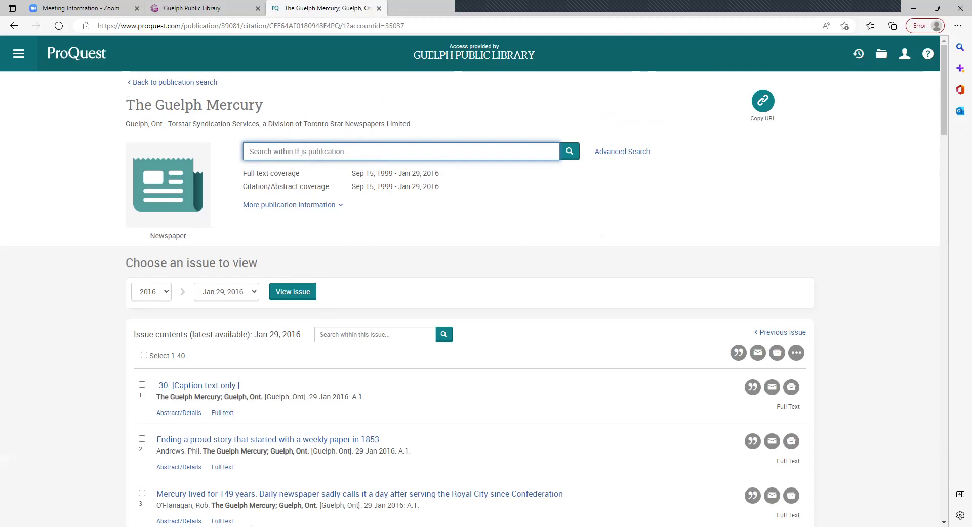
type("John Snell\"")
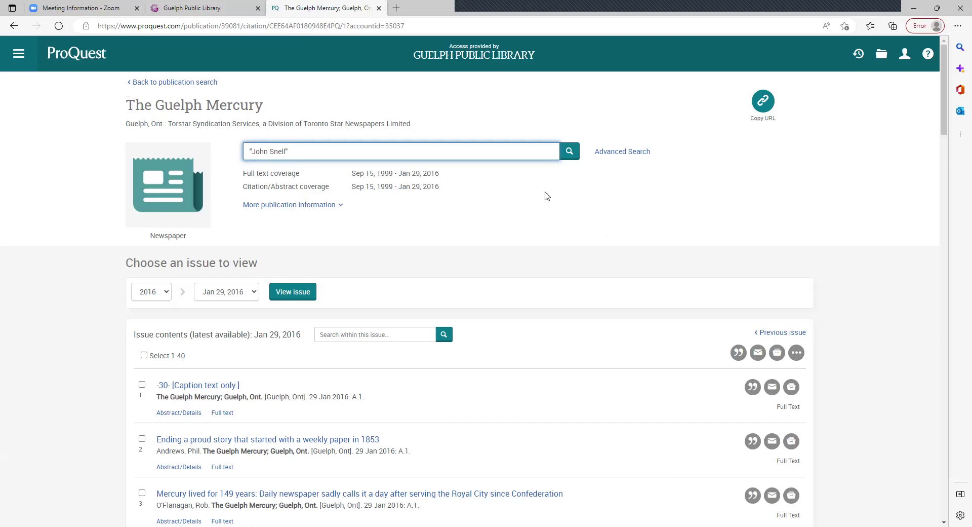
left_click(570, 154)
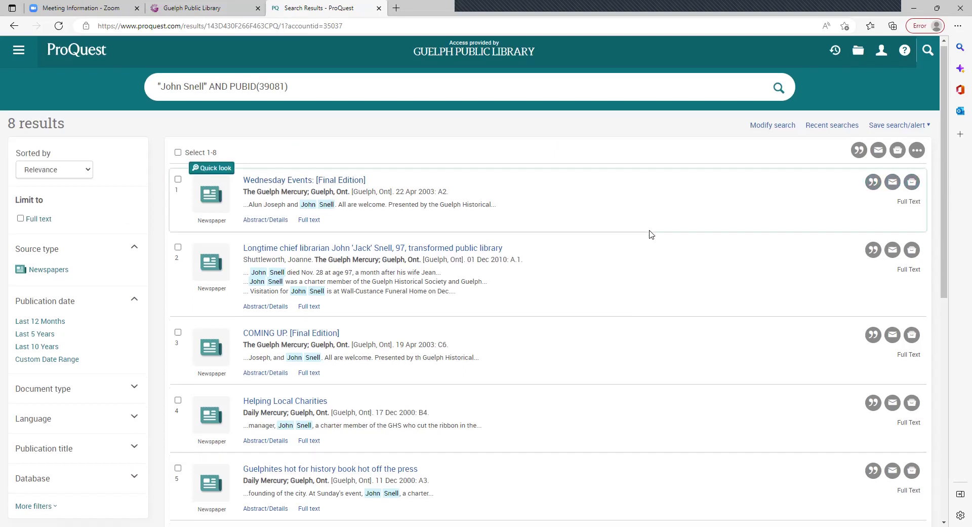
- Review the search results and open the 01 Dec 2010 article about the longtime chief librarian who transformed the public library
scroll(651, 234, "down", 2)
scroll(651, 234, "down", 2)
scroll(651, 234, "down", 2)
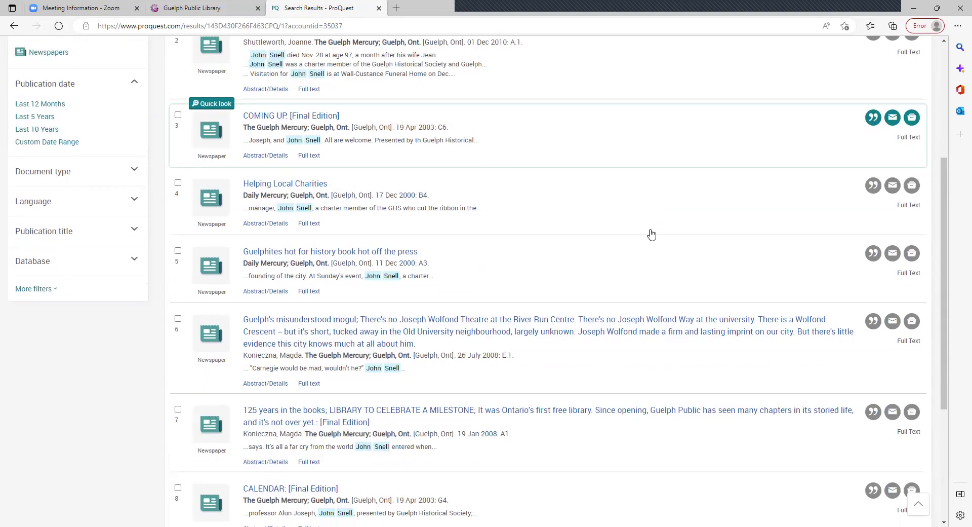
scroll(652, 234, "up", 4)
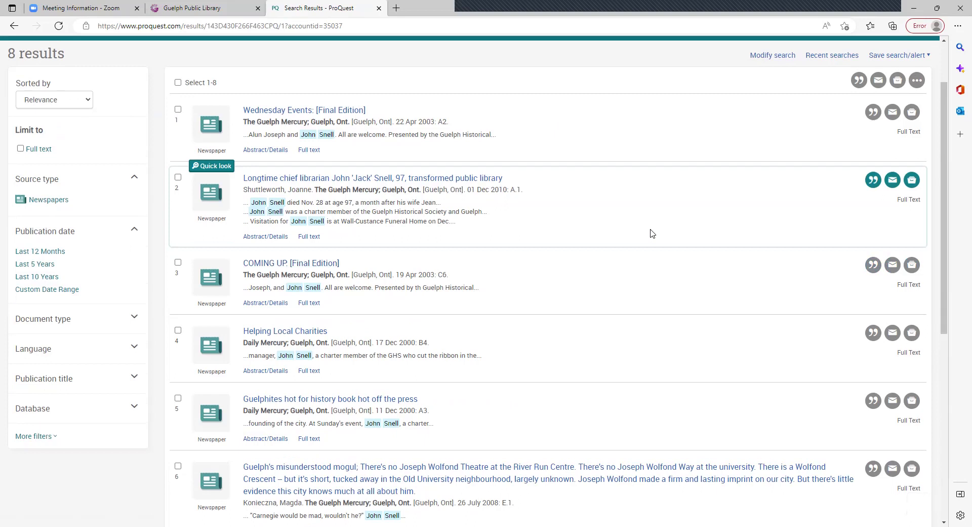
scroll(651, 234, "up", 2)
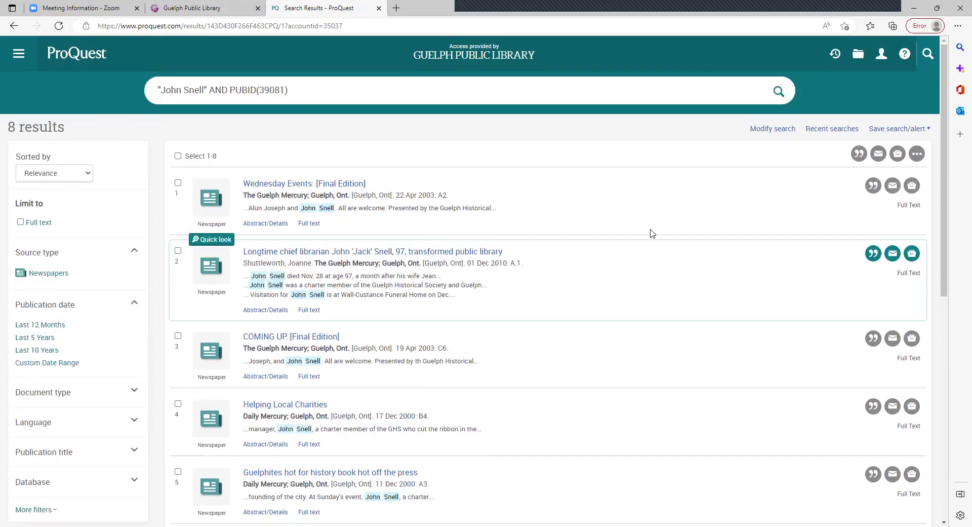
left_click(343, 252)
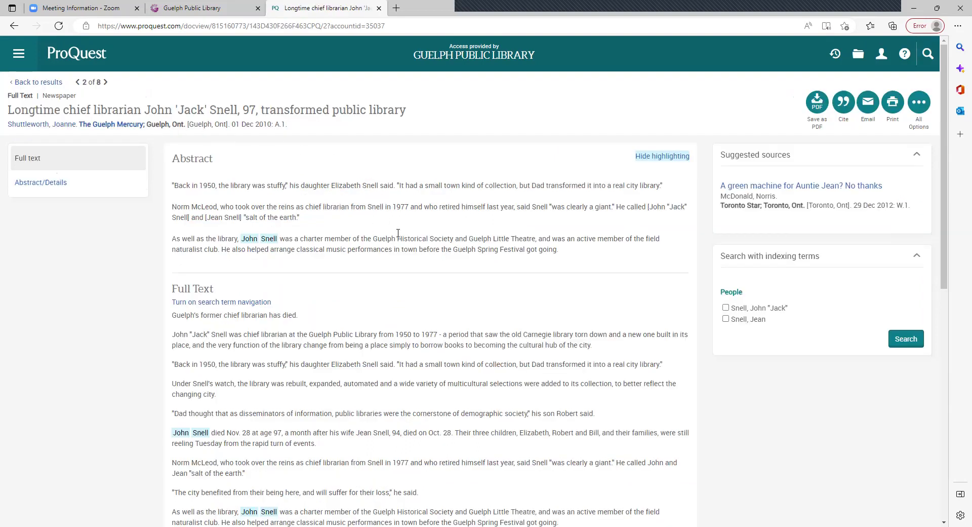
- Look through the article's full text, save it as a PDF and return to the article page
scroll(401, 230, "down", 7)
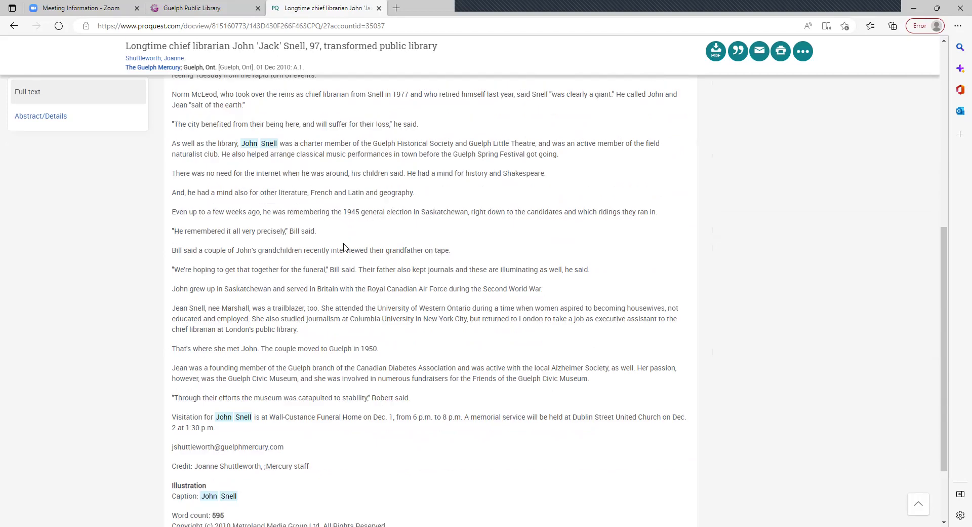
scroll(344, 248, "up", 7)
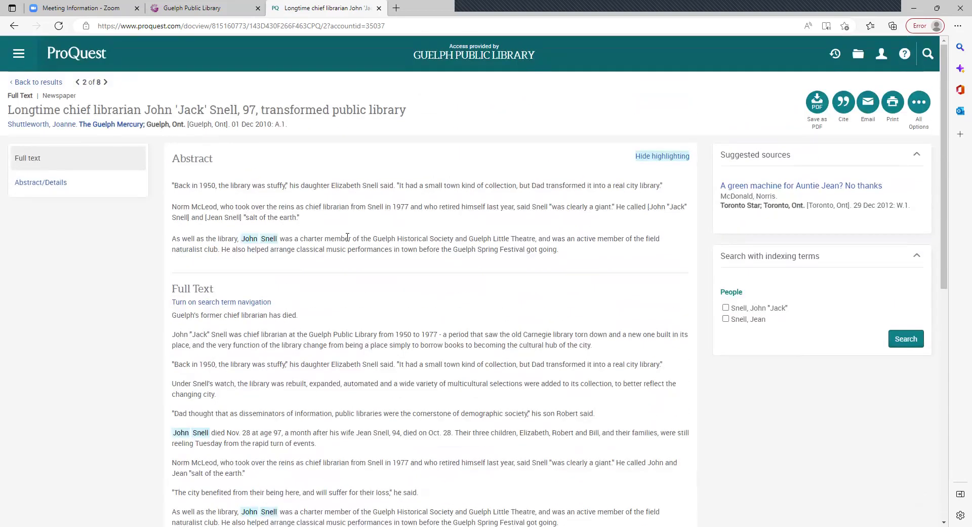
left_click(819, 108)
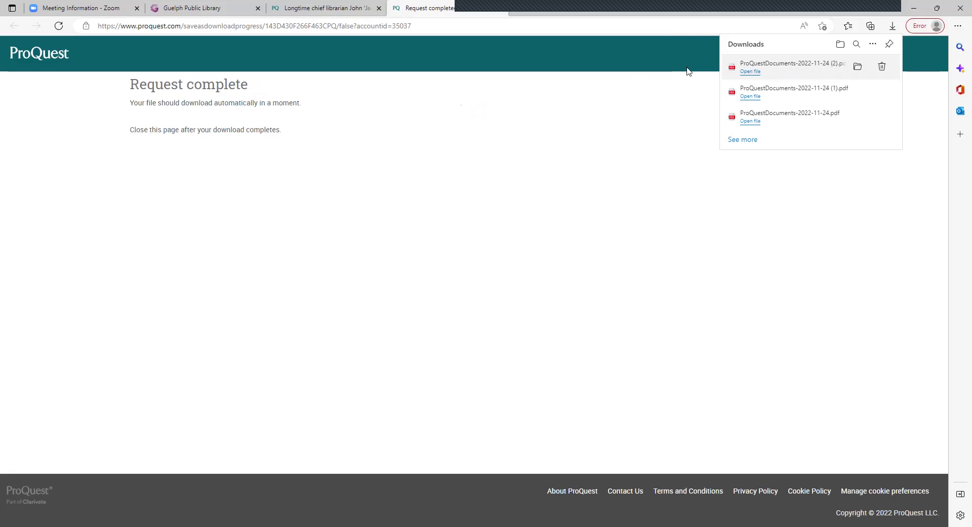
left_click(325, 13)
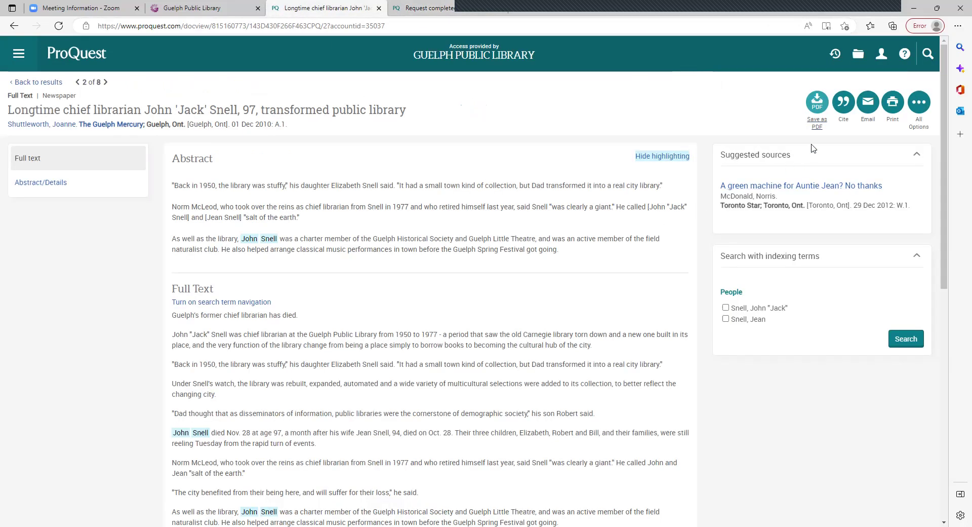
- Examine the citation styles offered for the article and close the citation dialog
left_click(843, 104)
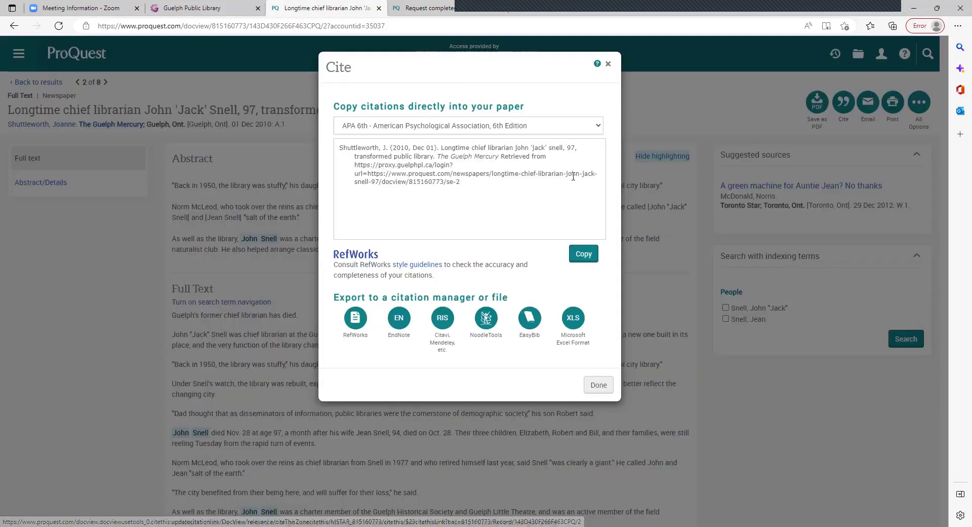
left_click(600, 130)
scroll(485, 239, "down", 5)
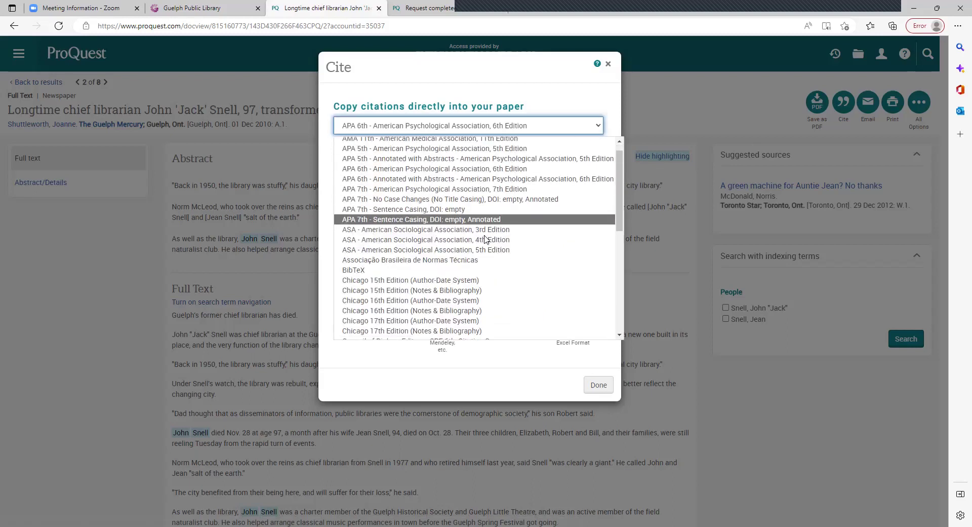
scroll(486, 239, "up", 5)
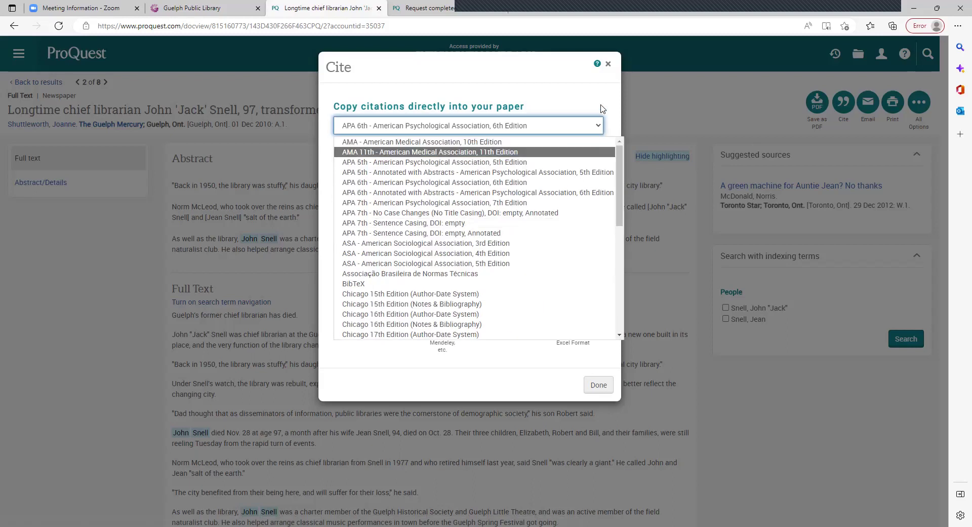
left_click(608, 69)
left_click(690, 163)
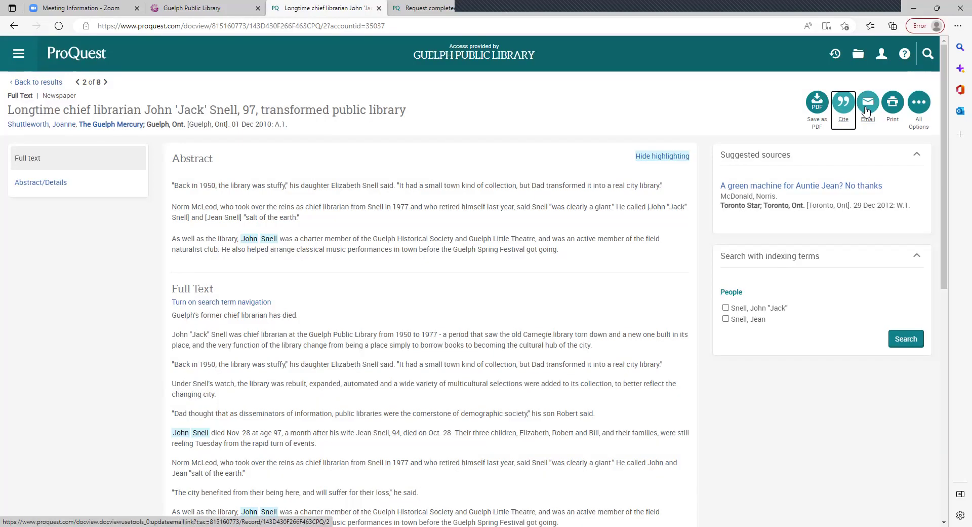
- View the options for emailing the article and close the email dialog
left_click(867, 104)
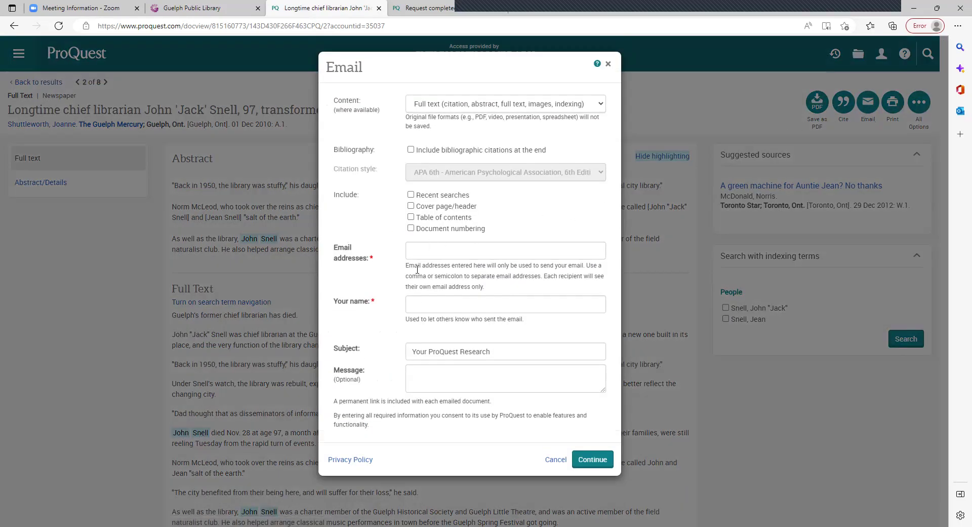
left_click(609, 63)
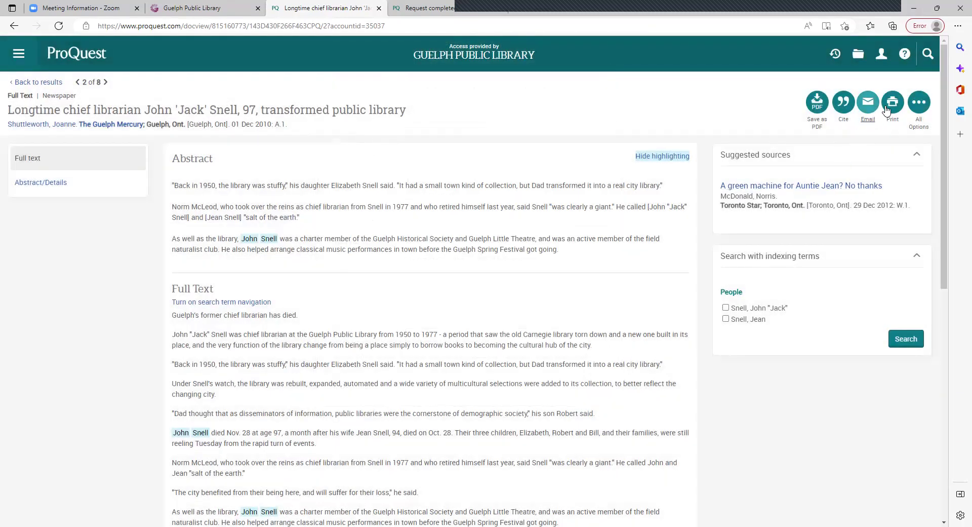